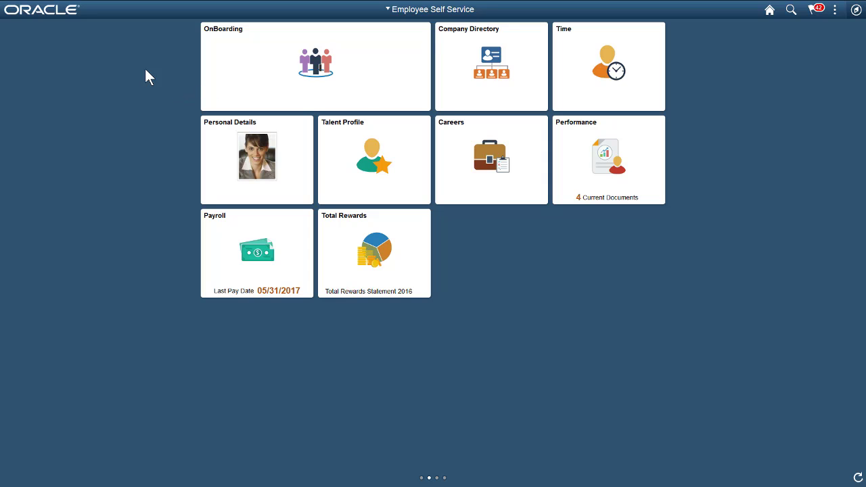
Open the OnBoarding section from its homepage tile.
left_click(211, 73)
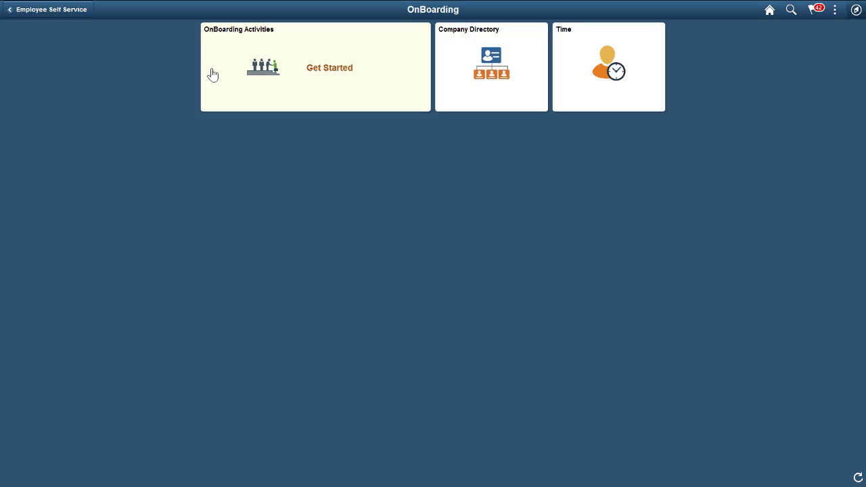
Launch the OnBoarding for USA activity guide and move on to its Welcome step.
left_click(212, 74)
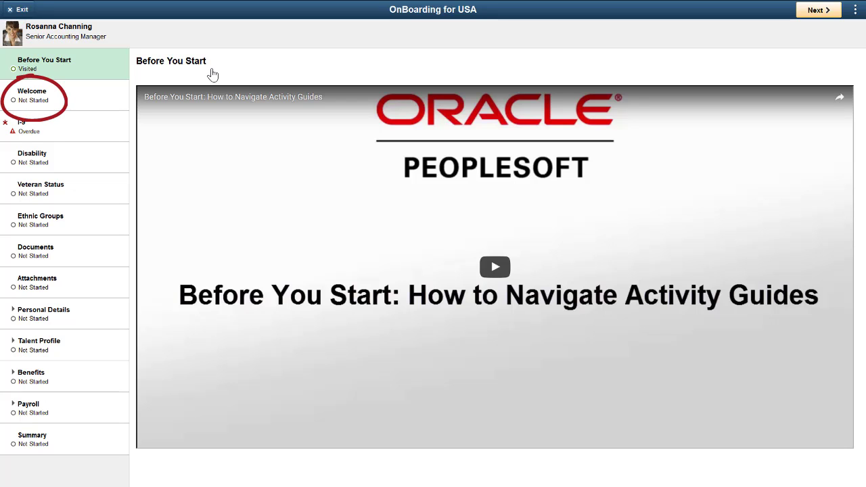
left_click(98, 97)
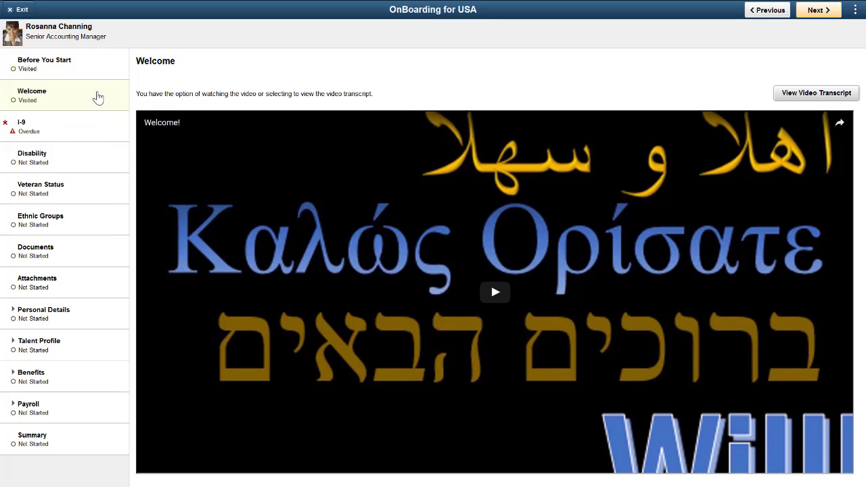
On the I-9 form, enter the employee's last name and select the employee signature.
left_click(96, 128)
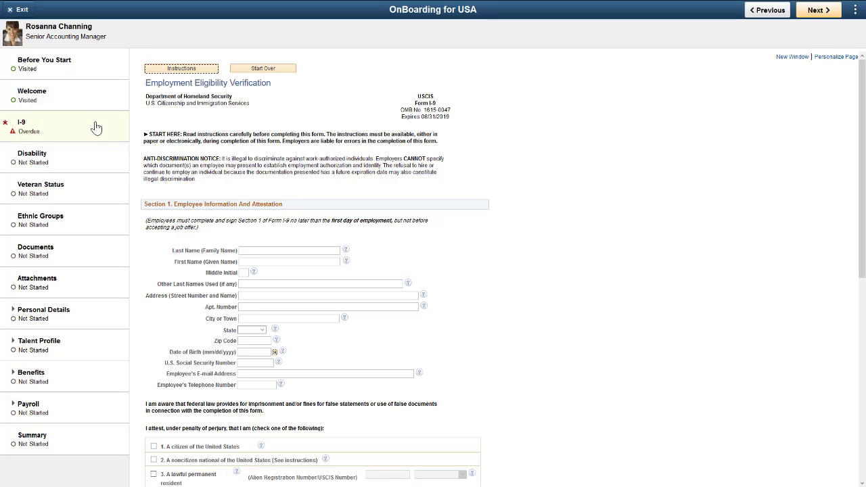
left_click(245, 252)
type("ROSANNA")
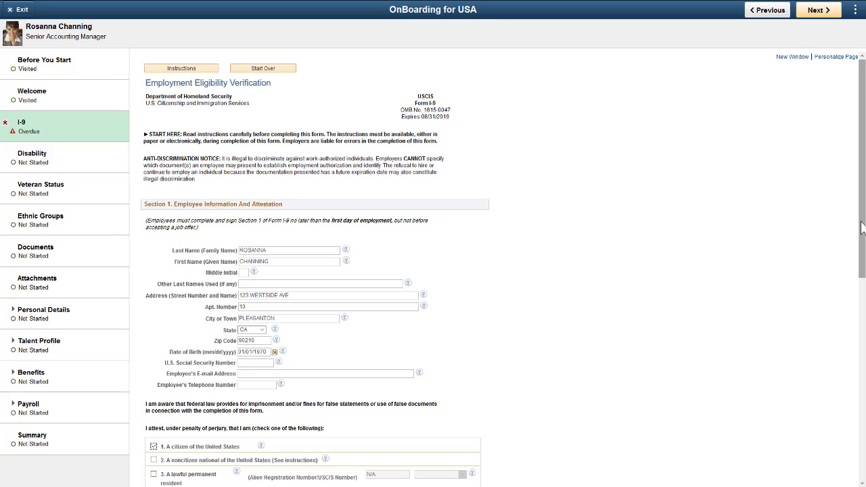
left_click_drag(861, 244, 856, 446)
left_click(318, 271)
left_click(313, 291)
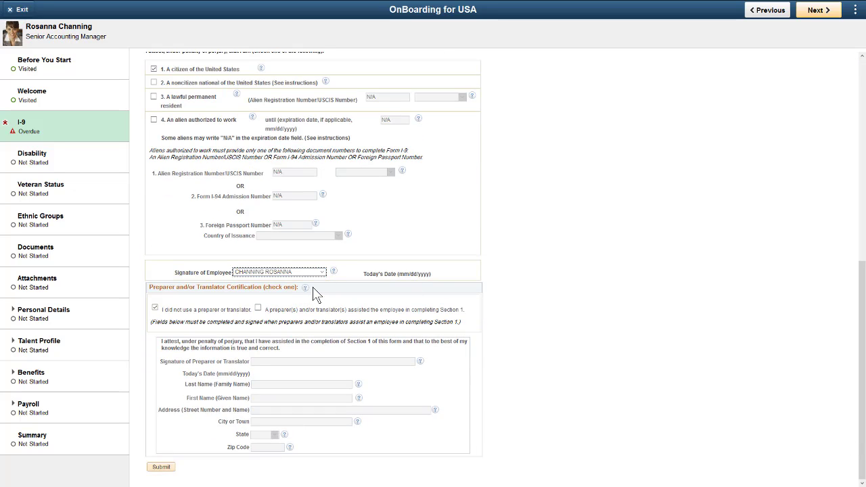
Submit the I-9 form and confirm the submission.
left_click(164, 467)
left_click(402, 266)
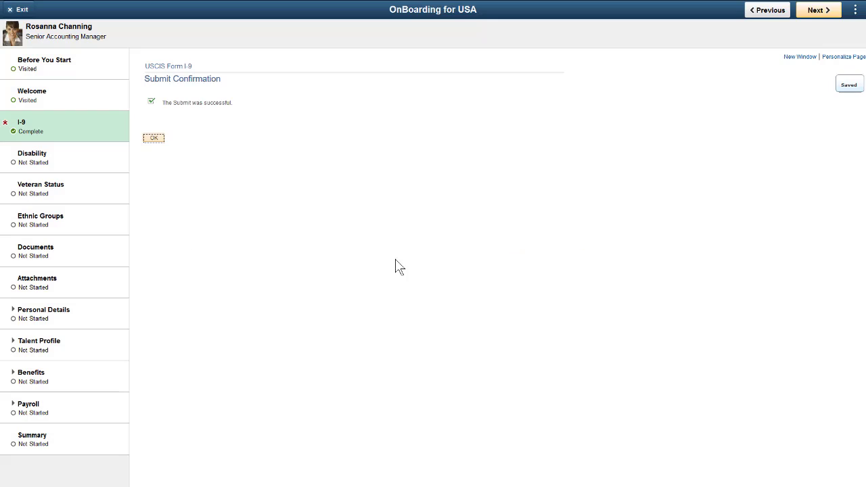
left_click(159, 139)
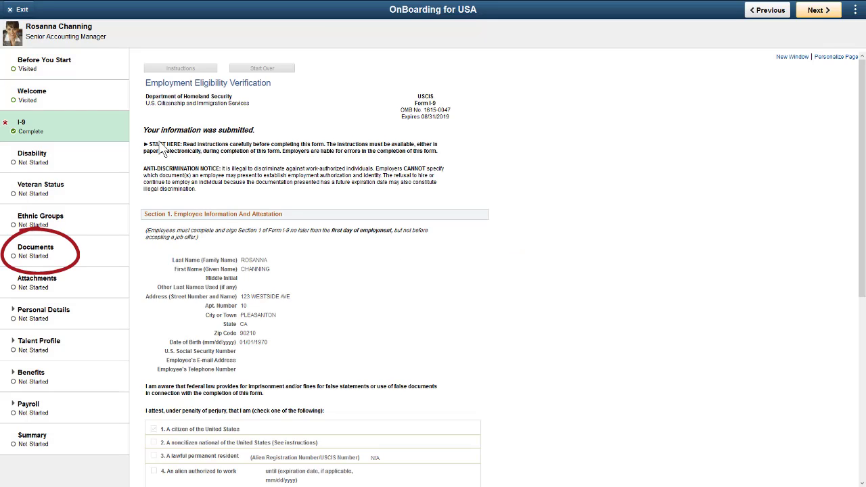
Save a copy of the Code of Ethics and Business Conduct document, acknowledge it, then go to Attachments.
left_click(104, 248)
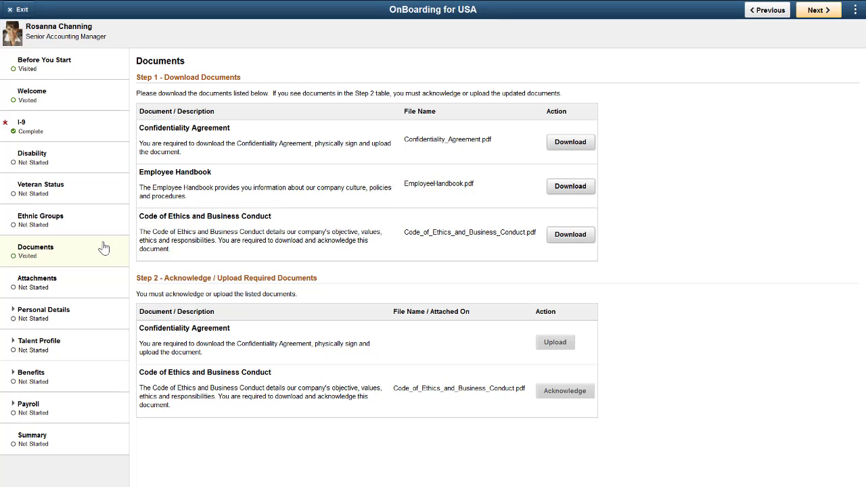
left_click(572, 234)
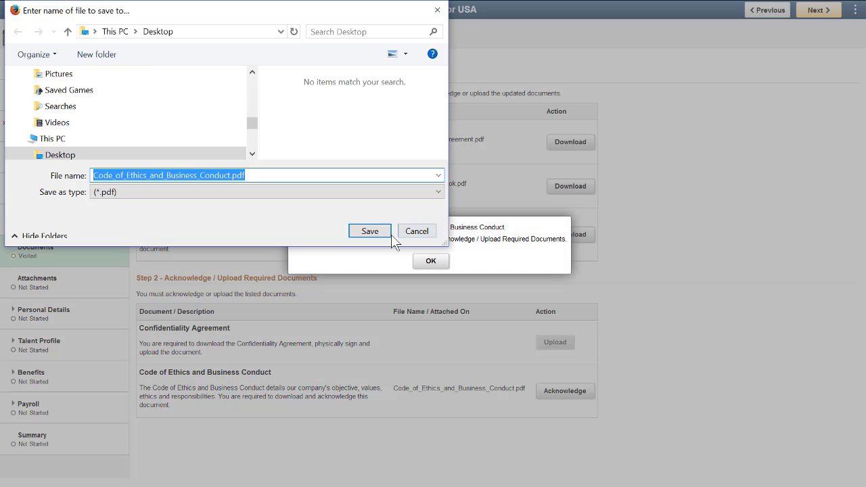
left_click(390, 234)
left_click(430, 260)
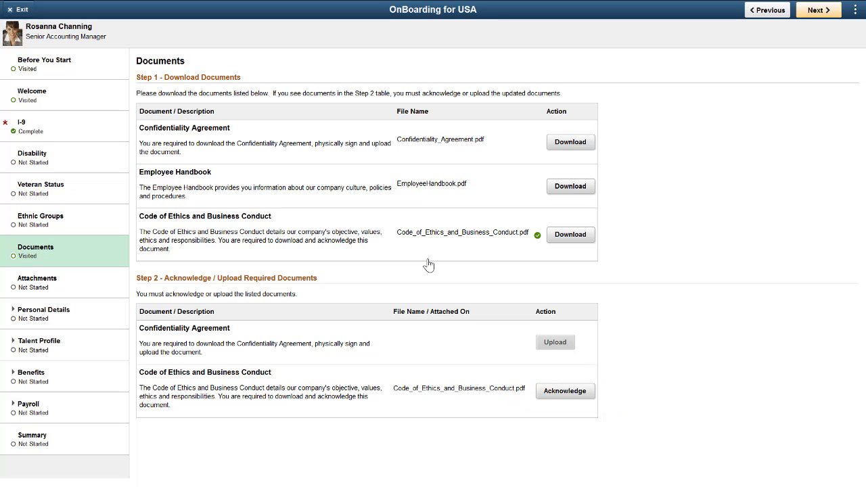
left_click(550, 393)
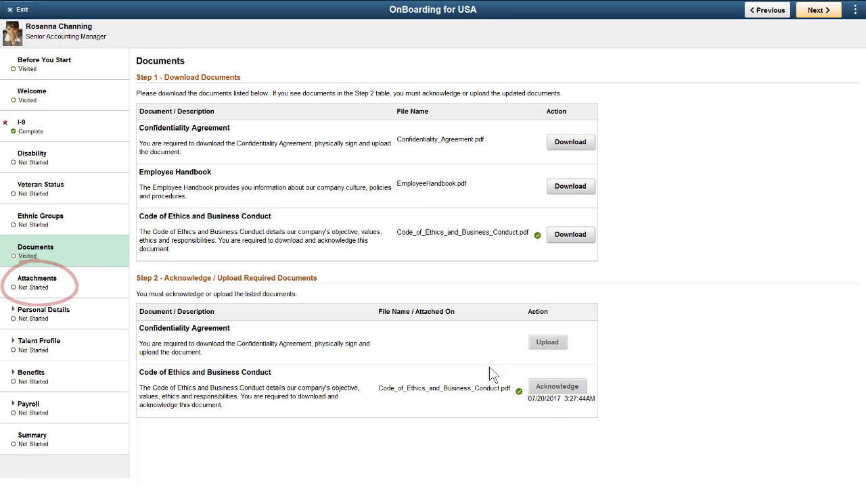
left_click(108, 284)
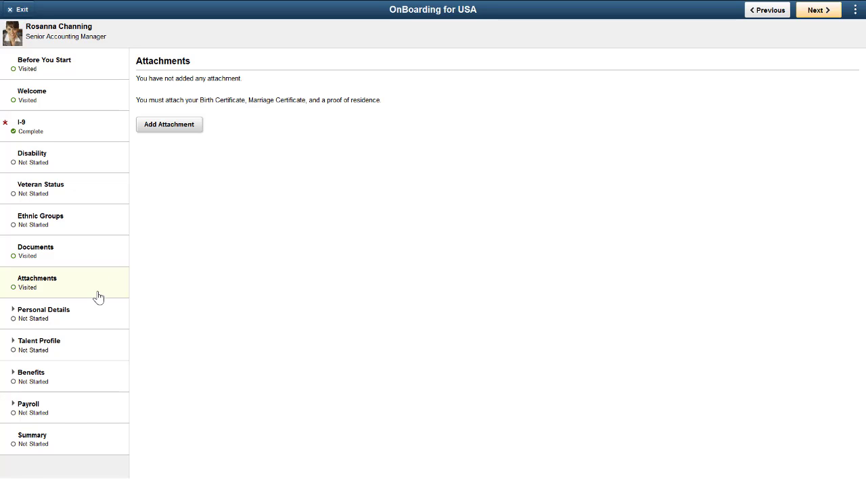
Step through Personal Details' Verify Name and Photo / Preferred Name, then Talent Profile Competencies.
left_click(92, 312)
left_click(85, 350)
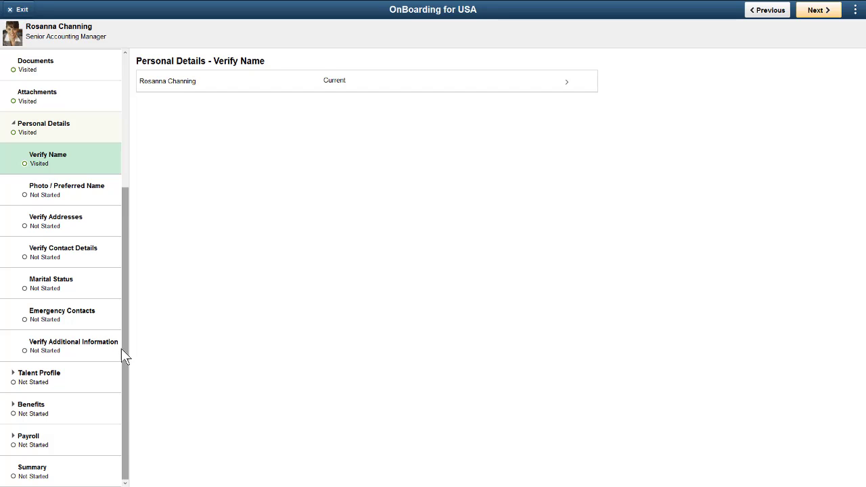
left_click(86, 197)
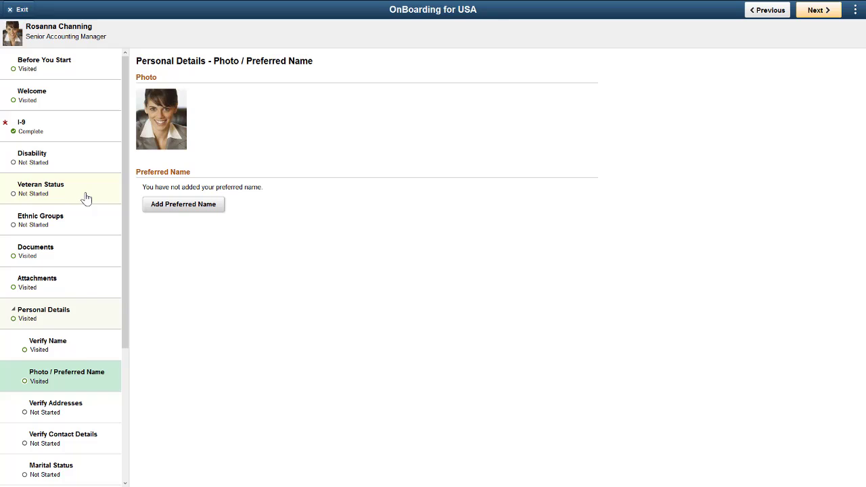
left_click(86, 314)
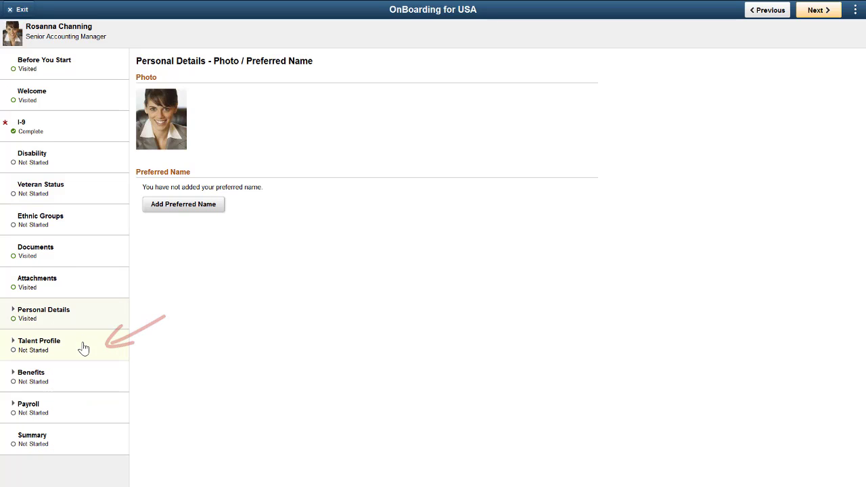
left_click(84, 350)
left_click(84, 381)
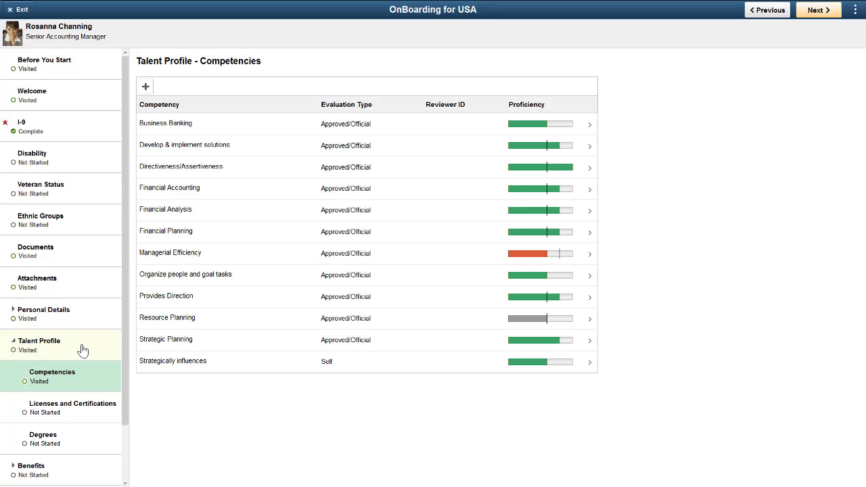
Visit Benefits Enrollment, then Payroll Direct Deposits and look over its empty account list.
left_click(82, 349)
left_click(81, 377)
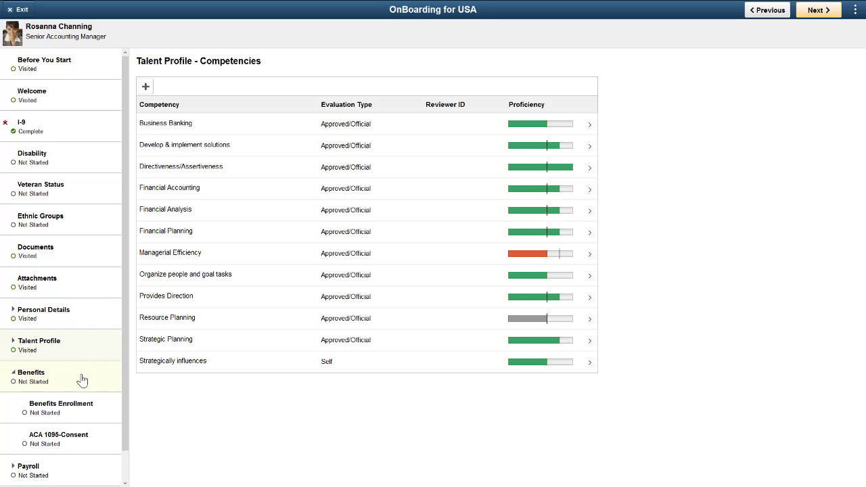
left_click(83, 410)
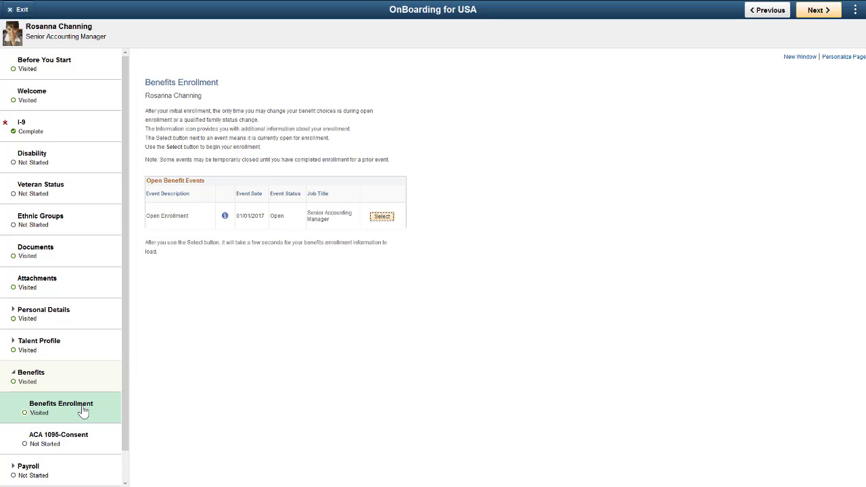
left_click(75, 381)
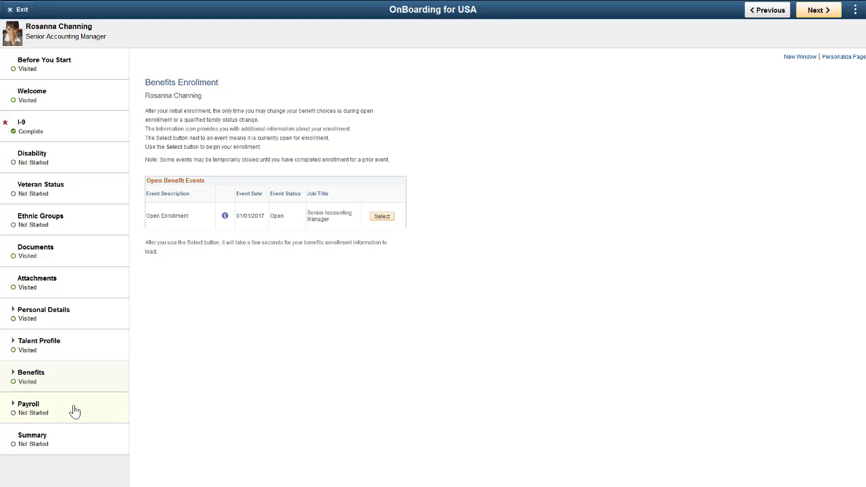
left_click(74, 410)
left_click(72, 442)
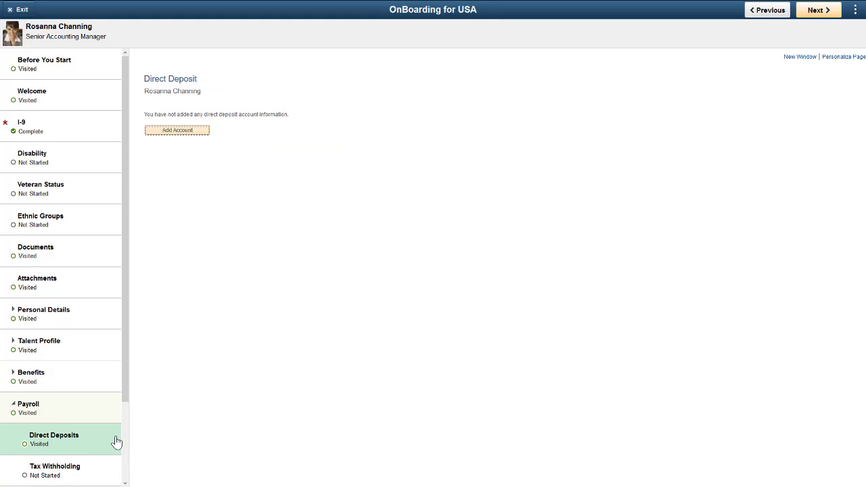
scroll(129, 438, "down", 3)
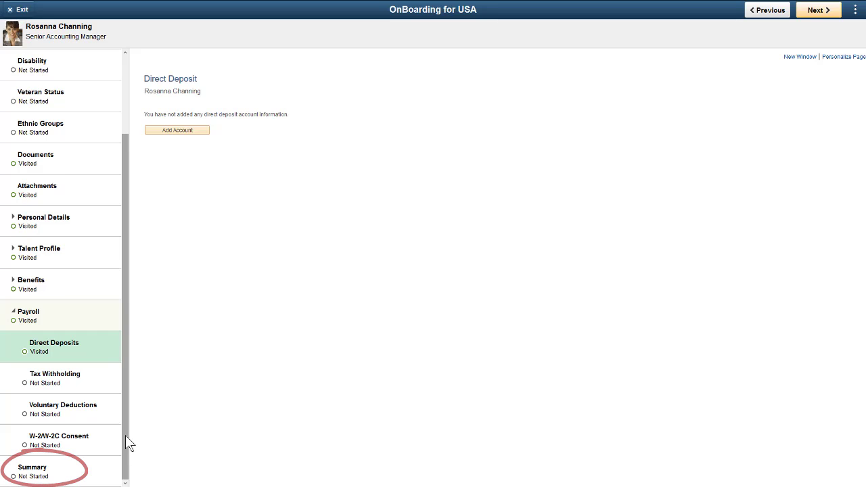
Go to the Summary step and mark the whole onboarding Complete.
left_click(78, 468)
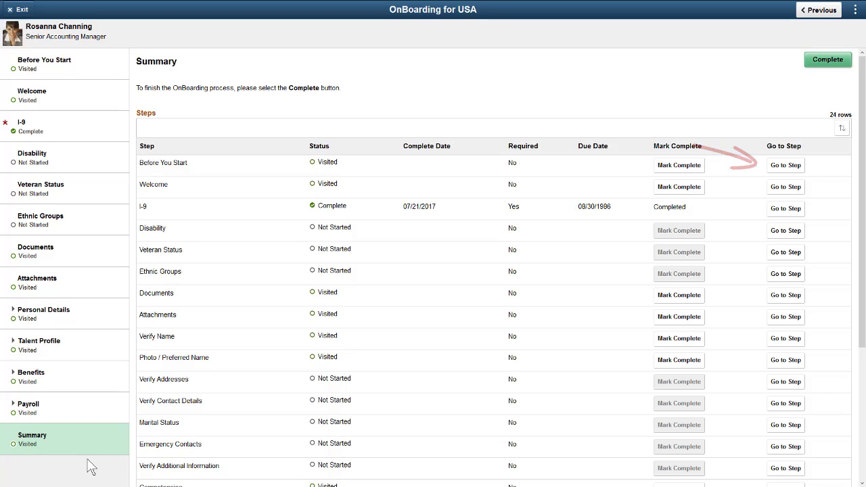
left_click(806, 59)
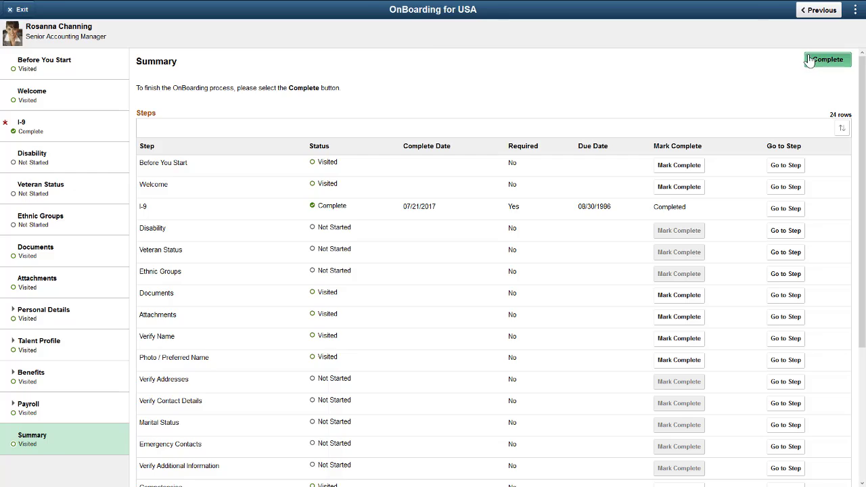